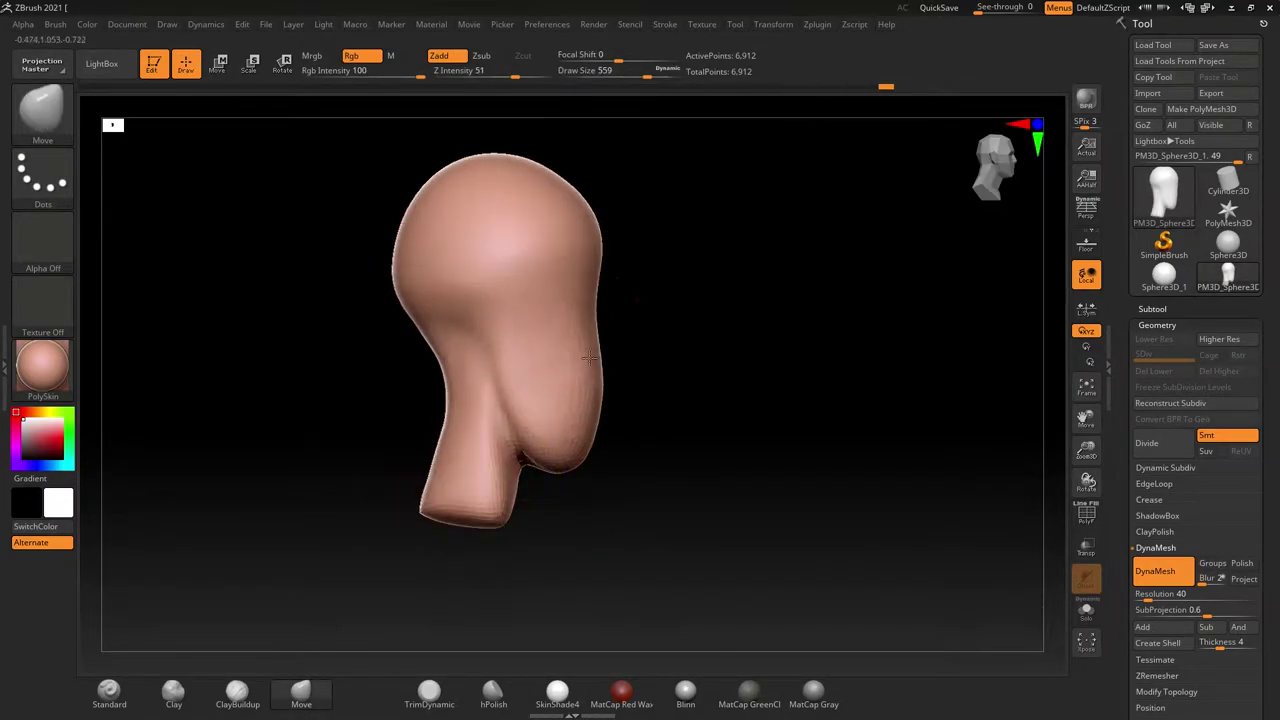
Orbit the head to check the brow, eye sockets and nose from three-quarter and side angles.
mouse_move(449, 359)
left_mouse_down()
mouse_move(294, 331)
mouse_move(411, 240)
left_mouse_up()
left_click_drag(592, 335, 277, 322)
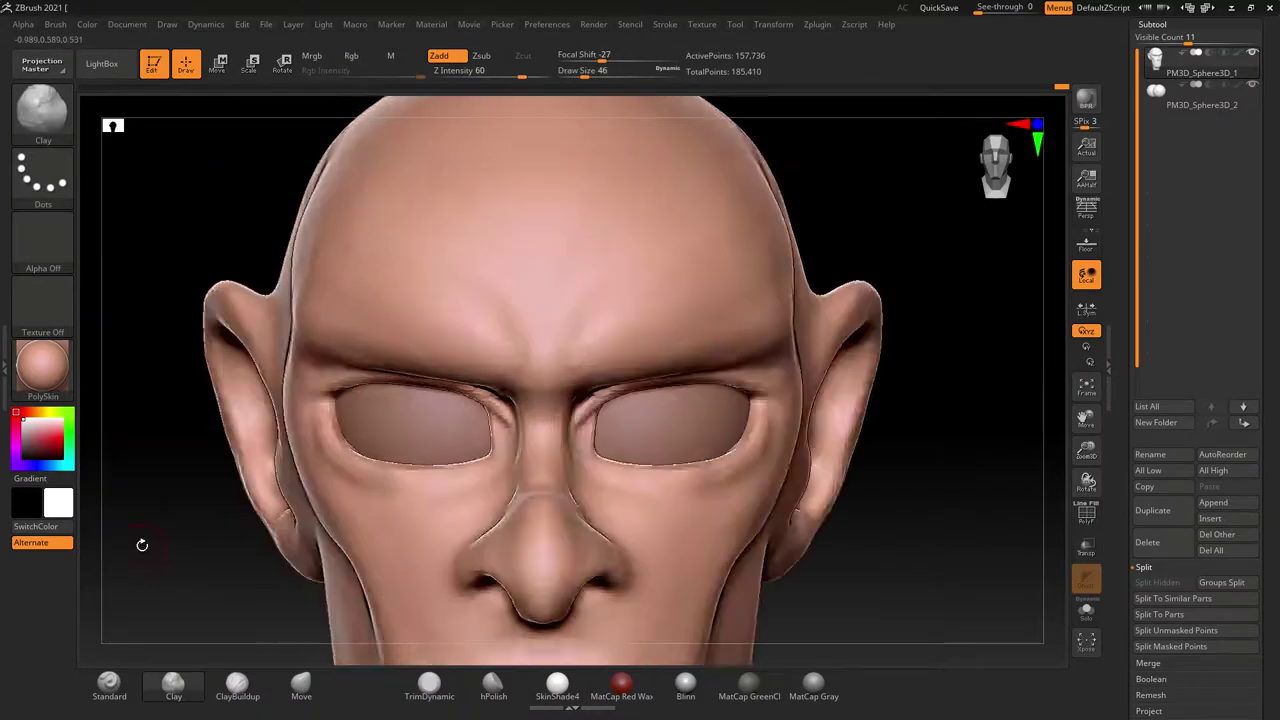
Zoom in close on the eye sockets and tilt the head to inspect the eyelids from above.
key("b")
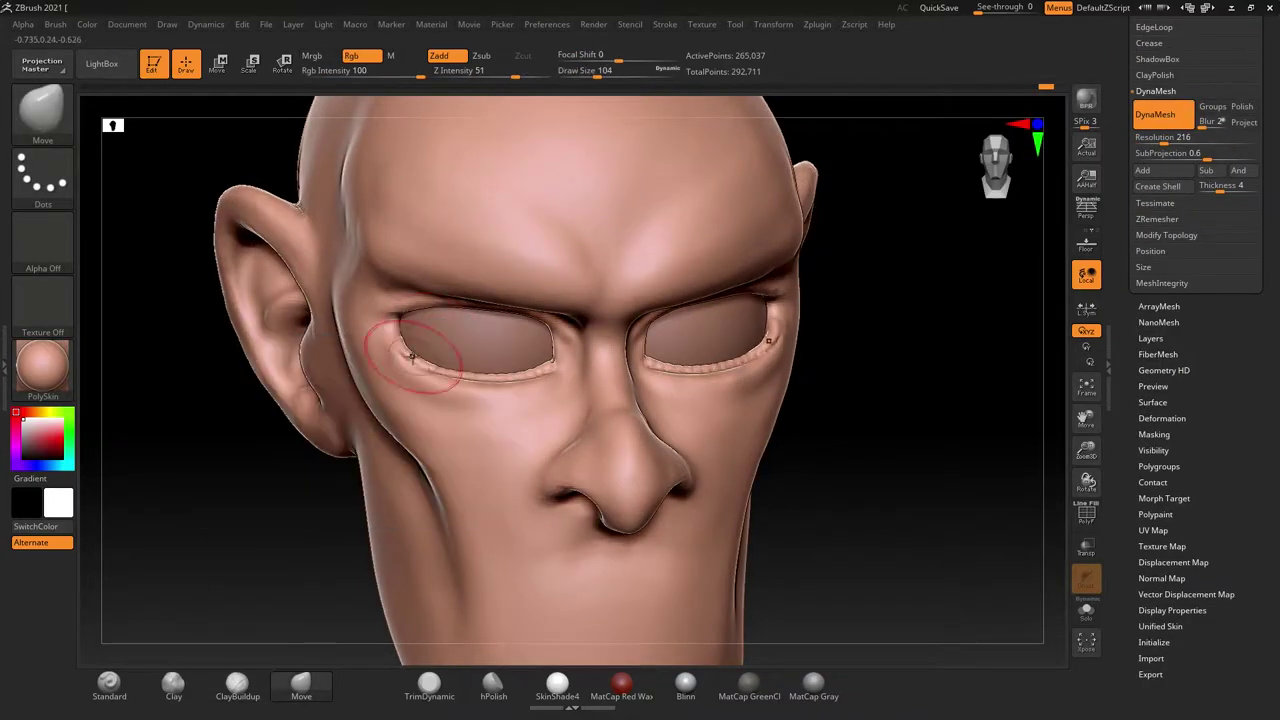
right_click_drag(411, 357, 213, 272, "ctrl")
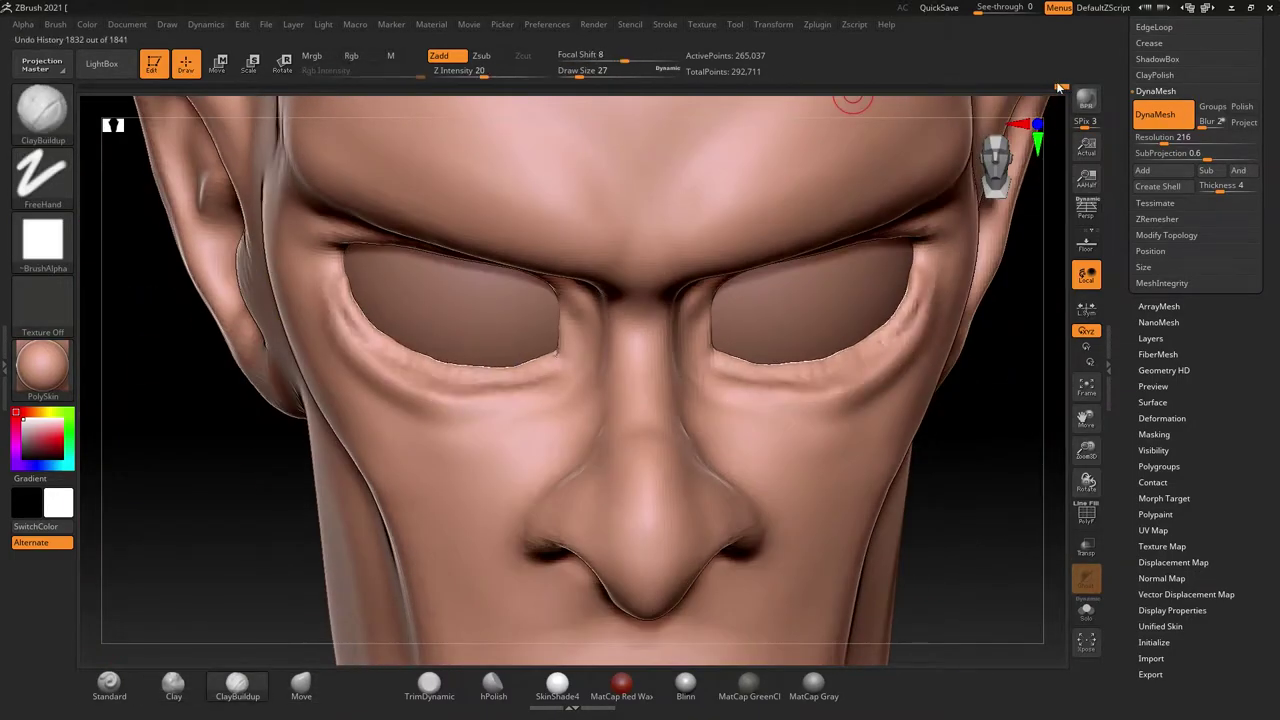
left_click_drag(1058, 88, 333, 350)
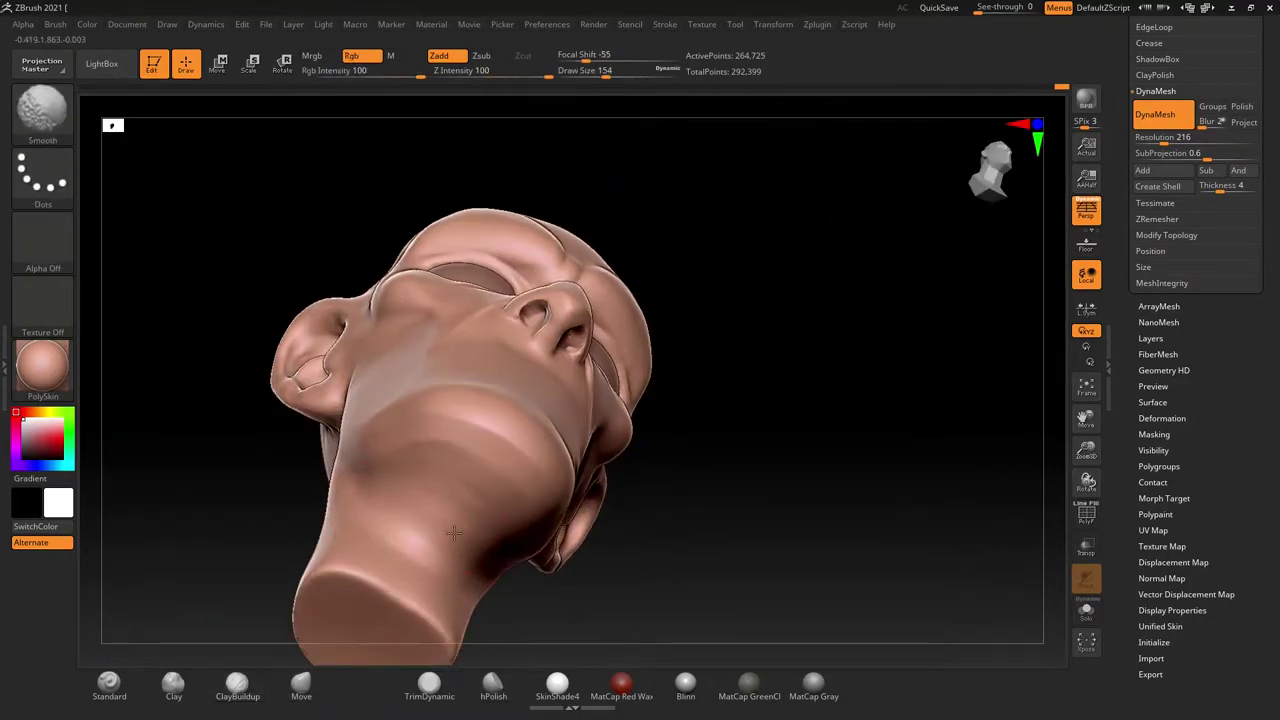
Rotate the head round to a side profile to view the mustache under the nose.
left_click_drag(454, 533, 295, 459)
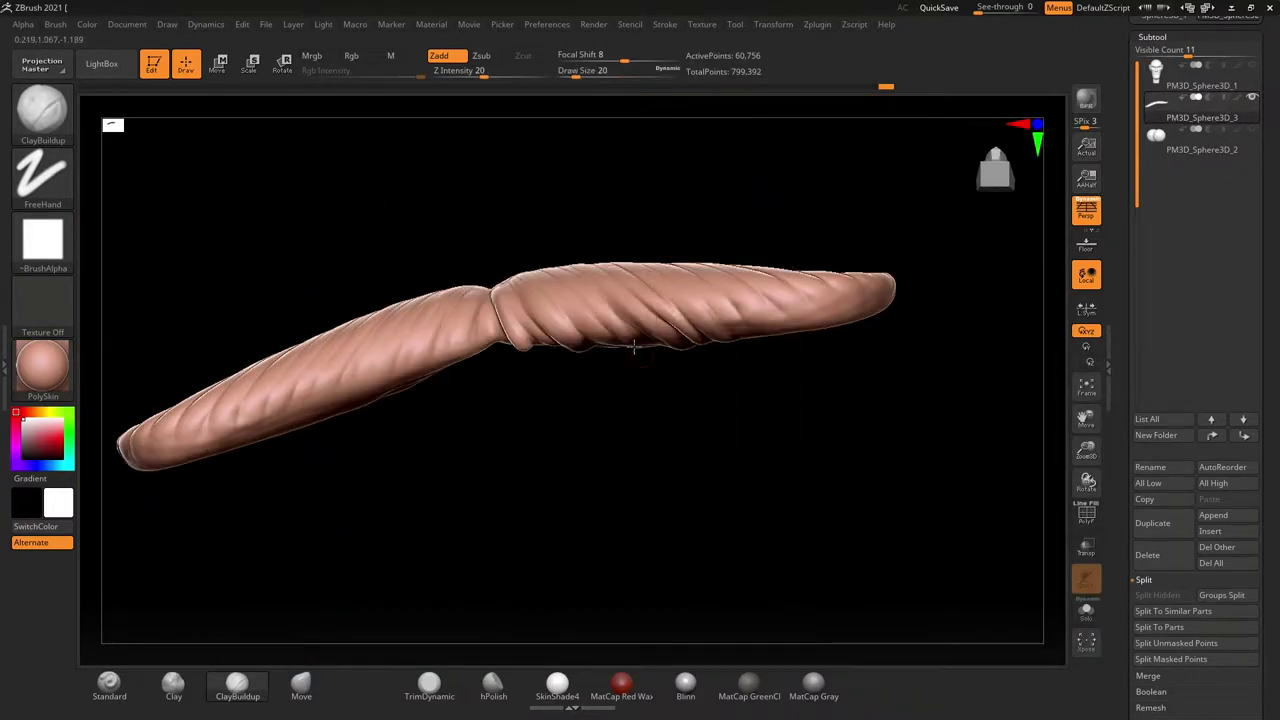
Check the mustache's curled tip, snap it to a front view, and switch to the Move brush (BMV).
mouse_move(633, 347)
left_mouse_down()
mouse_move(464, 515)
mouse_move(593, 425)
left_mouse_up()
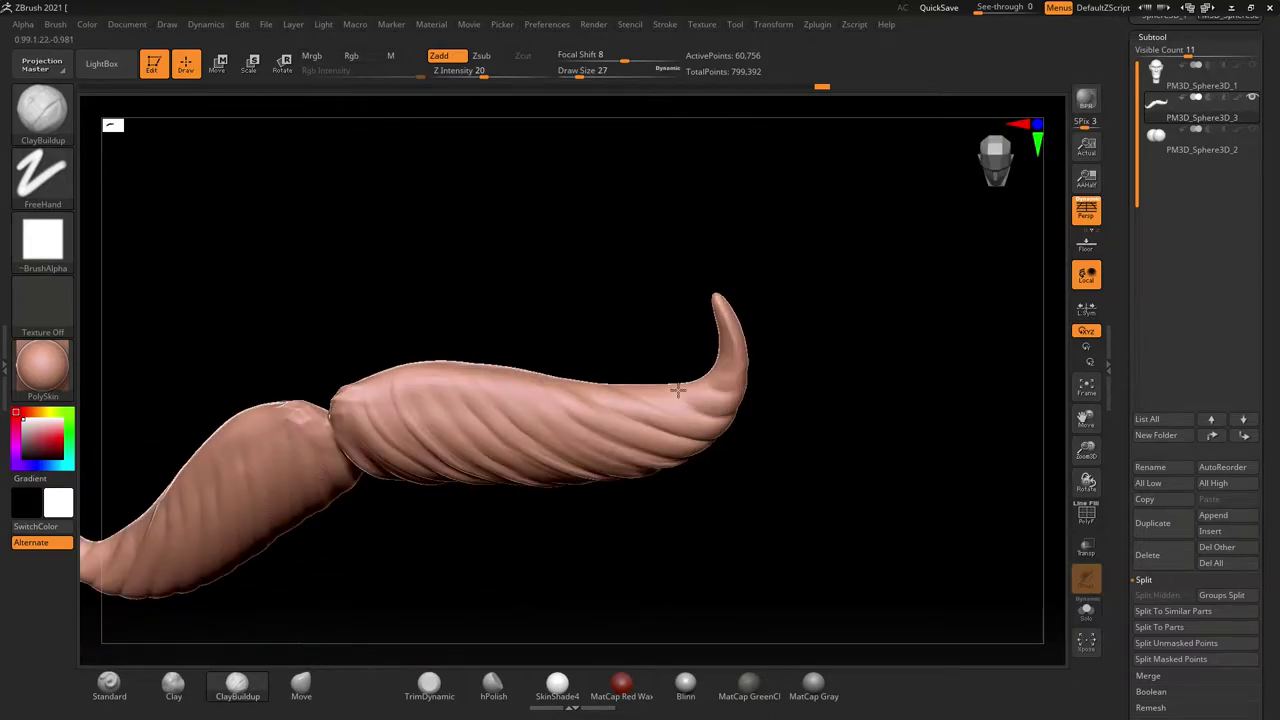
left_click_drag(397, 393, 449, 481, "shift")
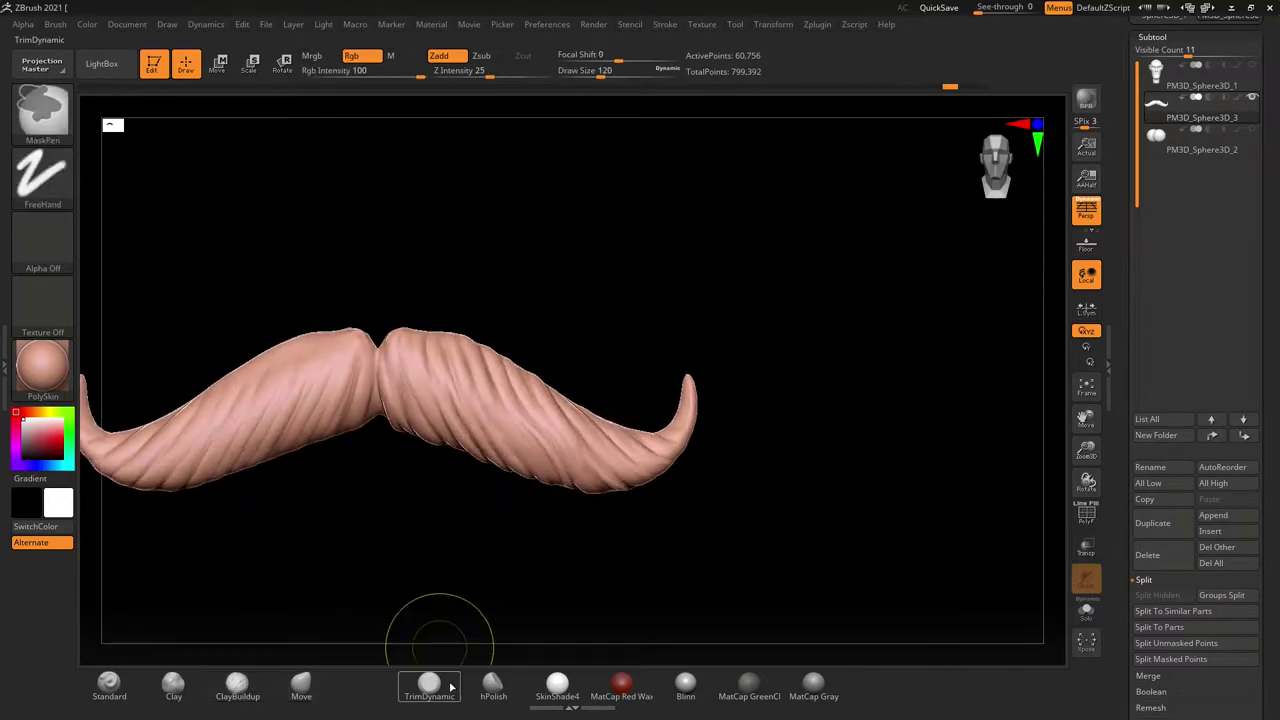
key("b")
key("m")
key("v")
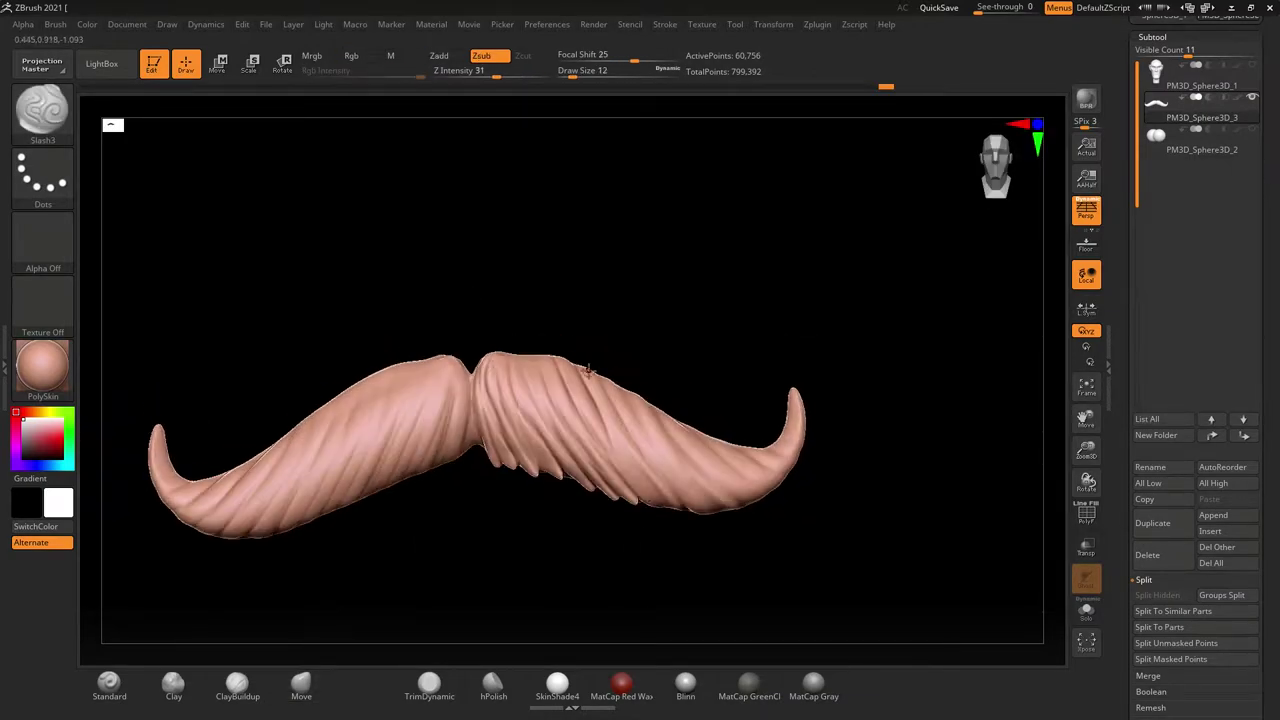
Orbit around the mustache and switch to the hPolish brush (BHP) for flattening its surface.
mouse_move(677, 510)
left_mouse_down()
mouse_move(652, 346)
mouse_move(530, 440)
left_mouse_up()
key("b")
key("h")
key("p")
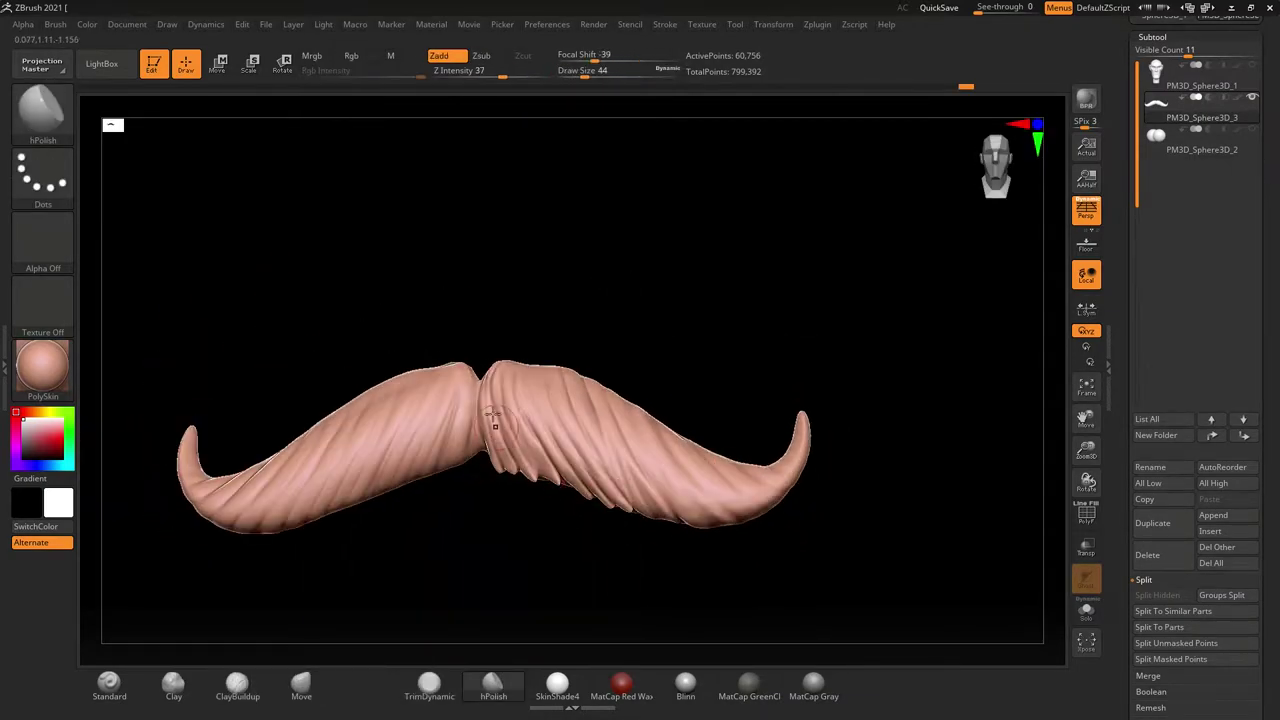
left_click_drag(253, 397, 517, 527, "alt")
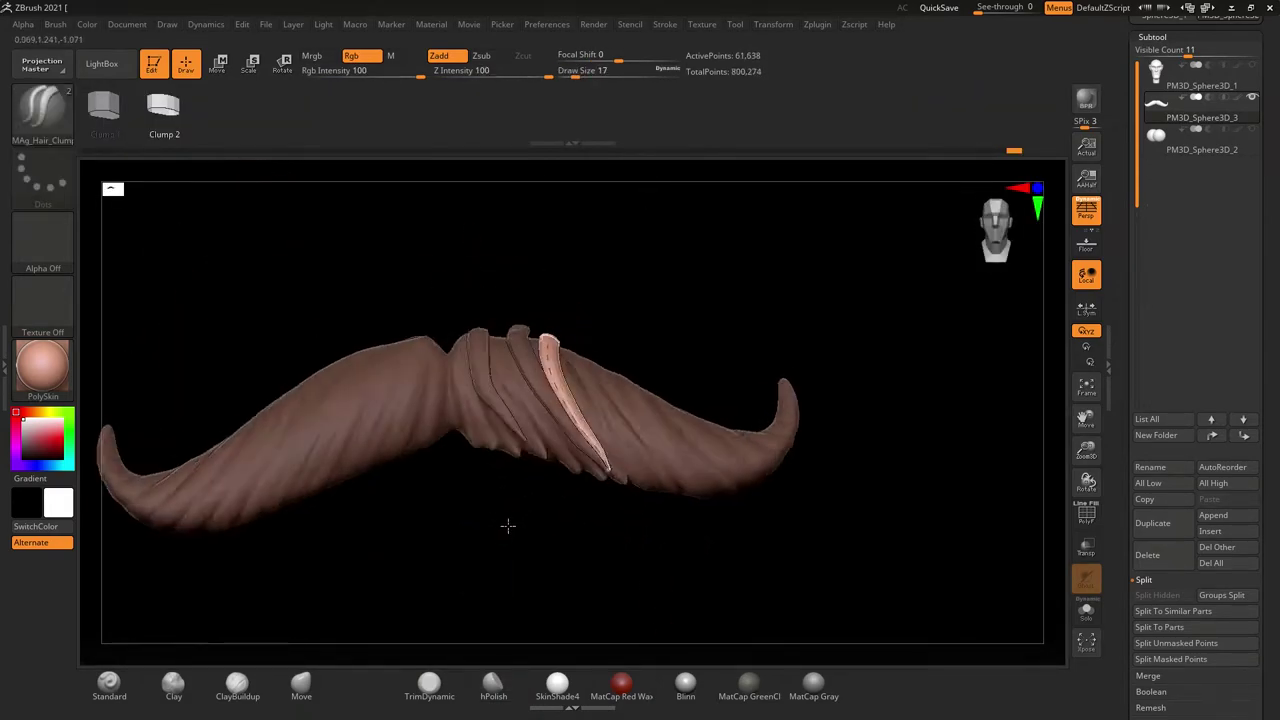
Orbit around the mustache horn from several sides to inspect the grooves down to the curled tip.
left_click_drag(487, 372, 515, 388)
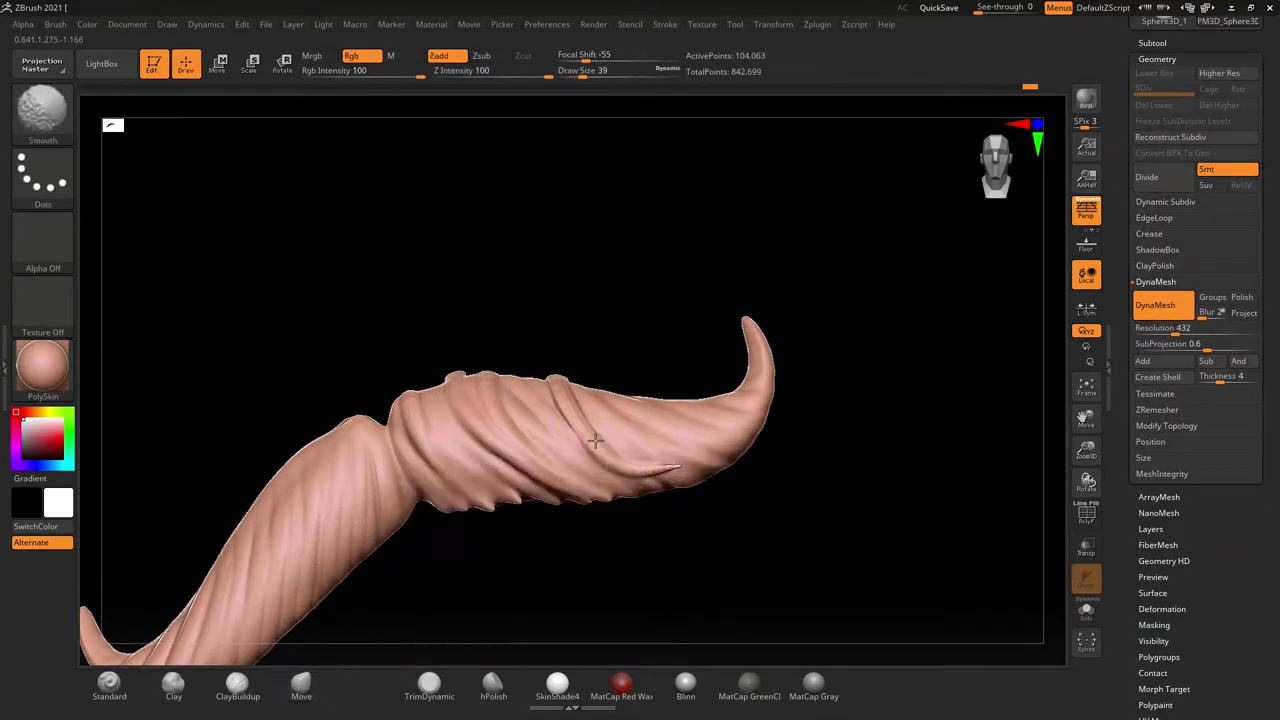
mouse_move(371, 294)
left_mouse_down()
mouse_move(455, 415)
mouse_move(520, 334)
mouse_move(657, 417)
mouse_move(562, 509)
left_mouse_up()
left_click_drag(361, 436, 587, 421)
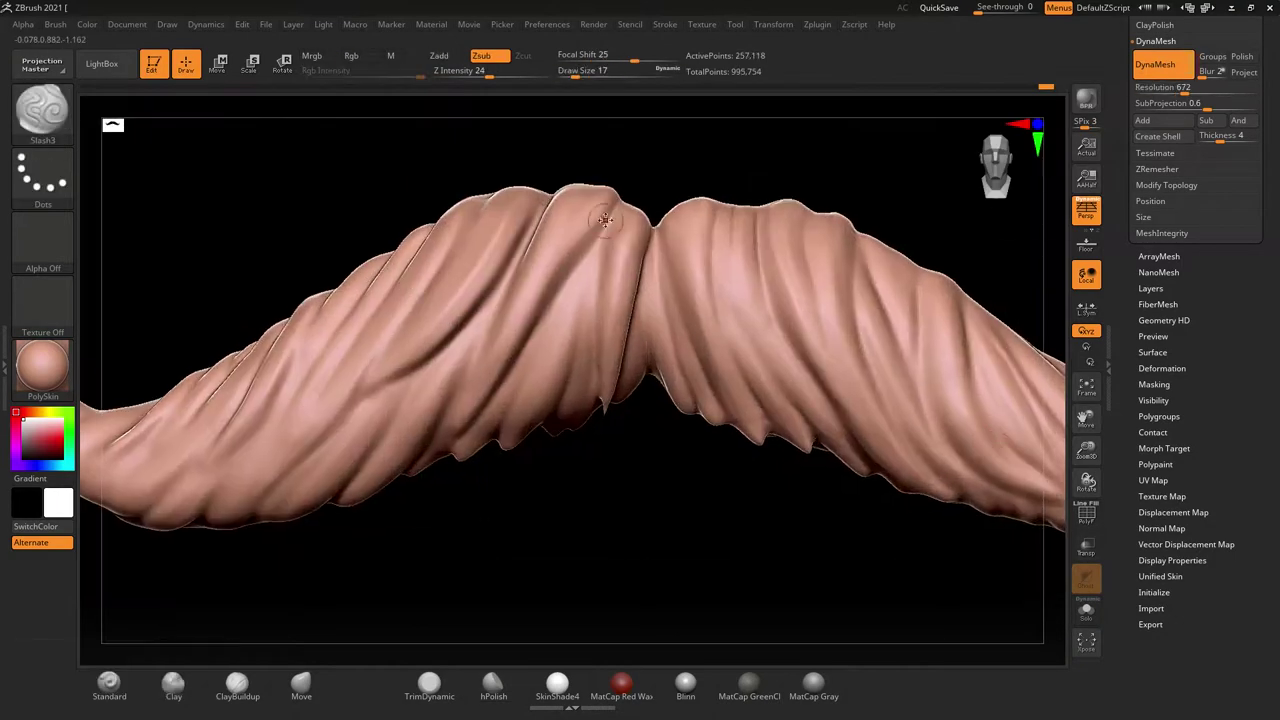
mouse_move(372, 445)
left_mouse_down()
mouse_move(566, 400)
mouse_move(450, 432)
mouse_move(257, 373)
left_mouse_up()
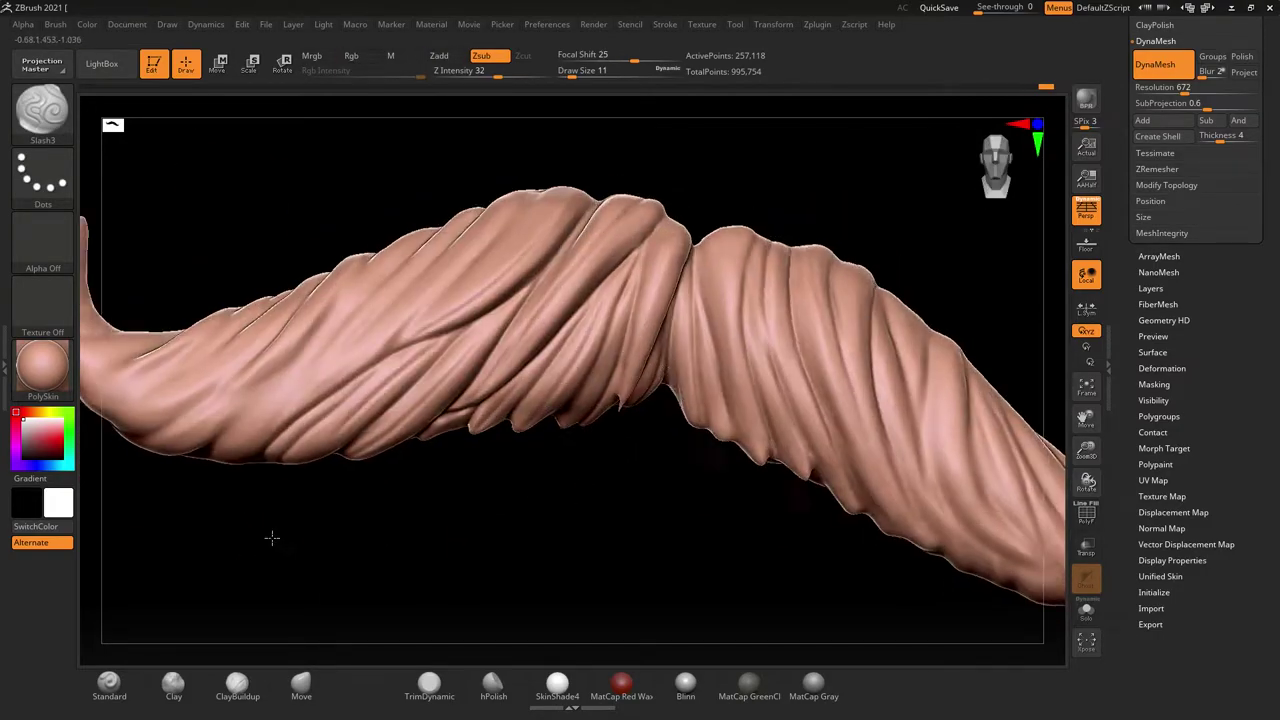
left_click_drag(162, 373, 240, 282)
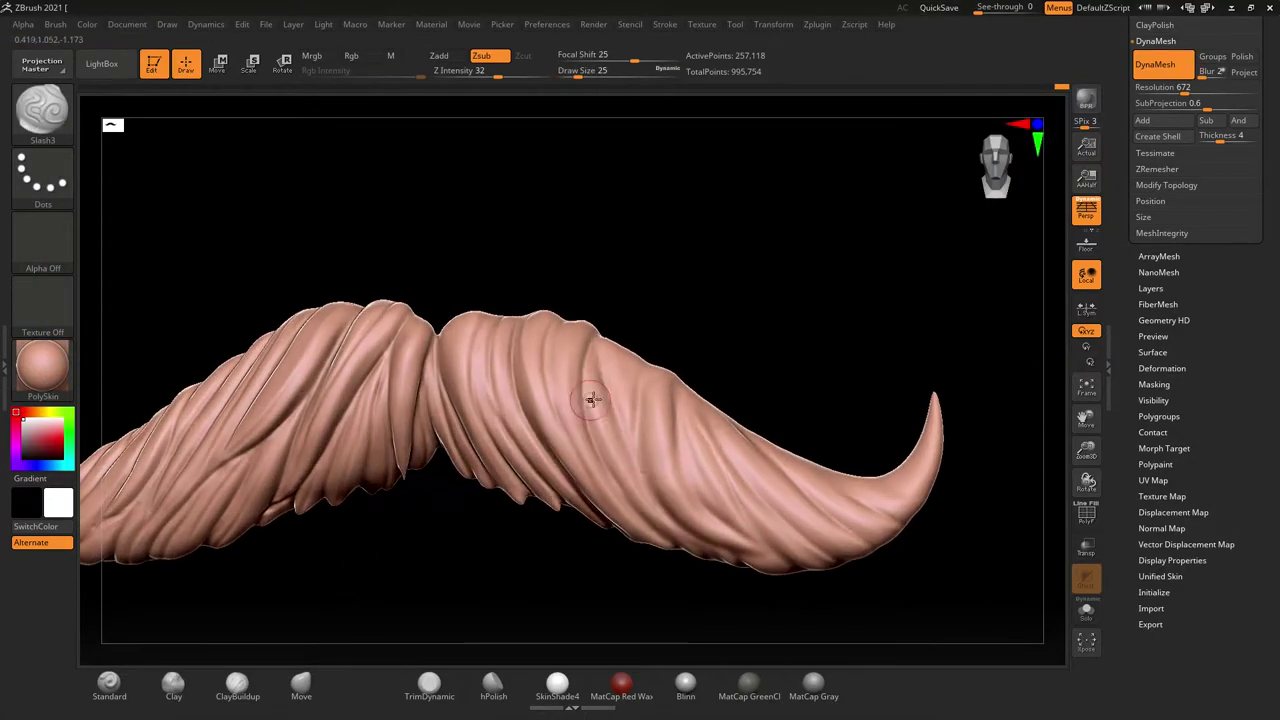
mouse_move(589, 400)
left_mouse_down()
mouse_move(712, 505)
mouse_move(386, 418)
left_mouse_up()
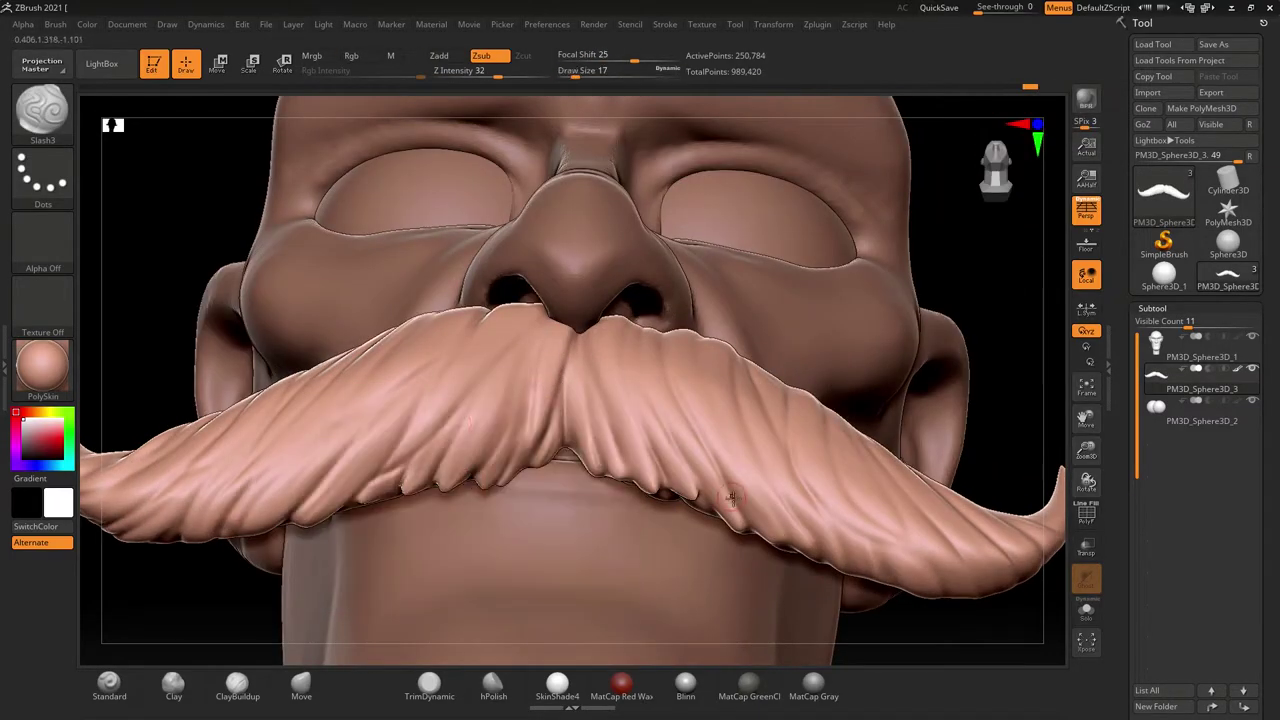
Turn the head to face the mustache head-on and bring up the quick brush settings.
right_click_drag(731, 497, 405, 349)
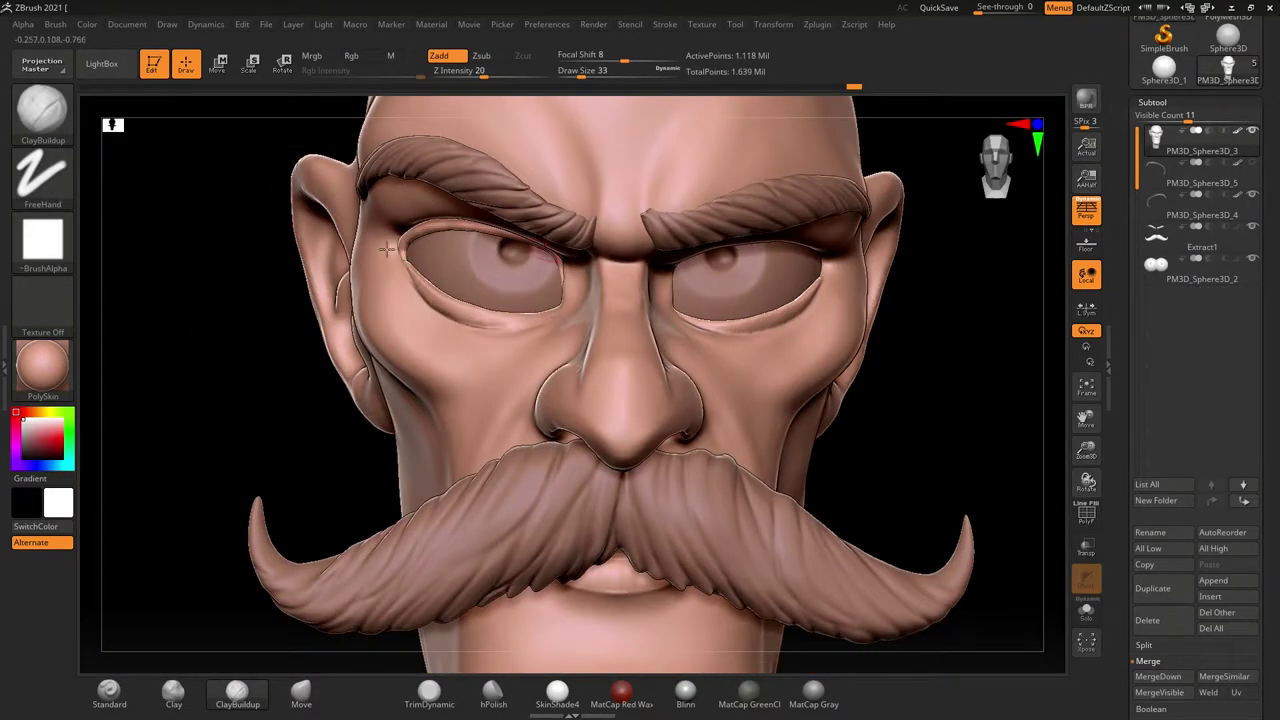
key("space")
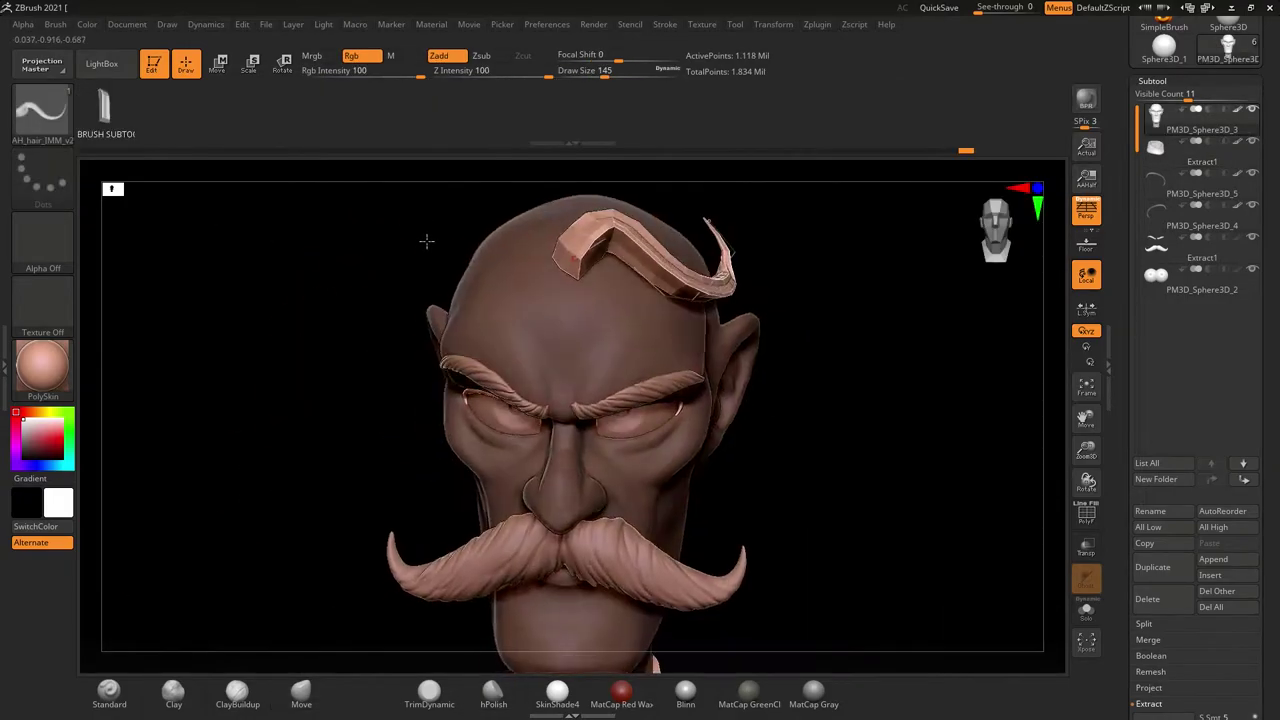
Check the repositioned hair lock from several angles and select the second hair lock piece.
mouse_move(428, 240)
left_mouse_down()
mouse_move(380, 476)
mouse_move(605, 284)
mouse_move(263, 480)
mouse_move(686, 271)
mouse_move(476, 331)
left_mouse_up()
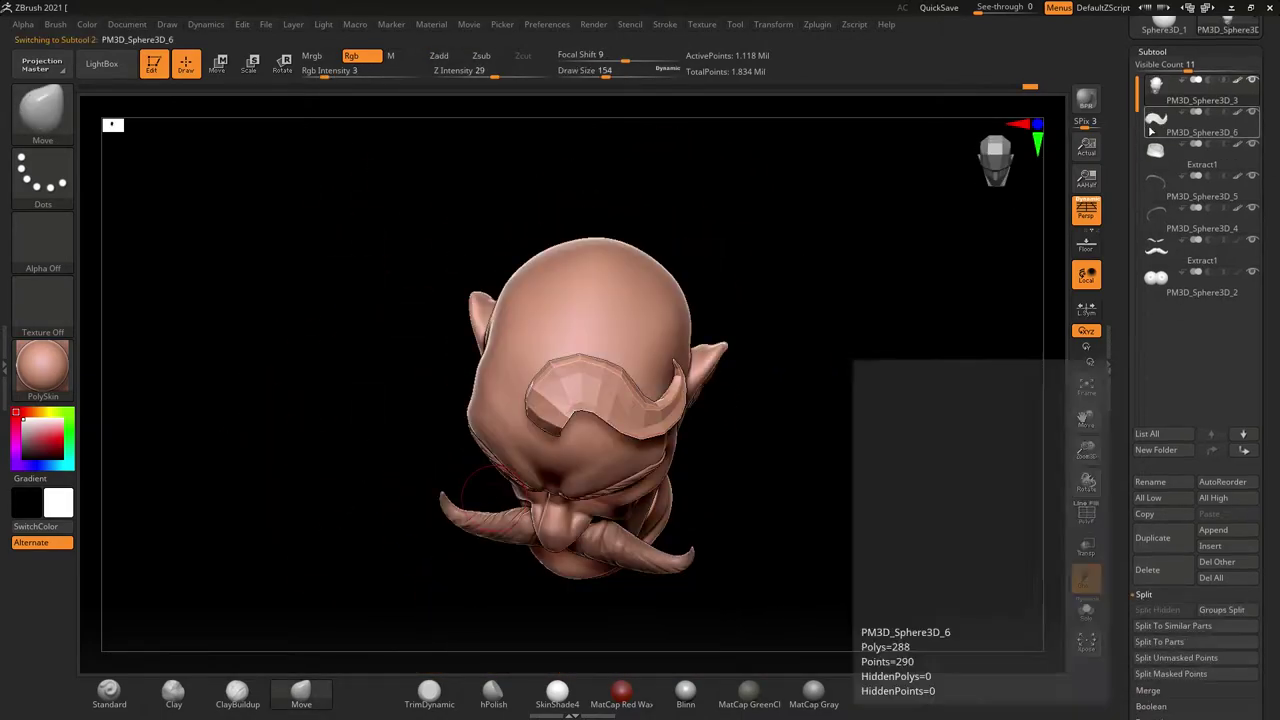
key("q")
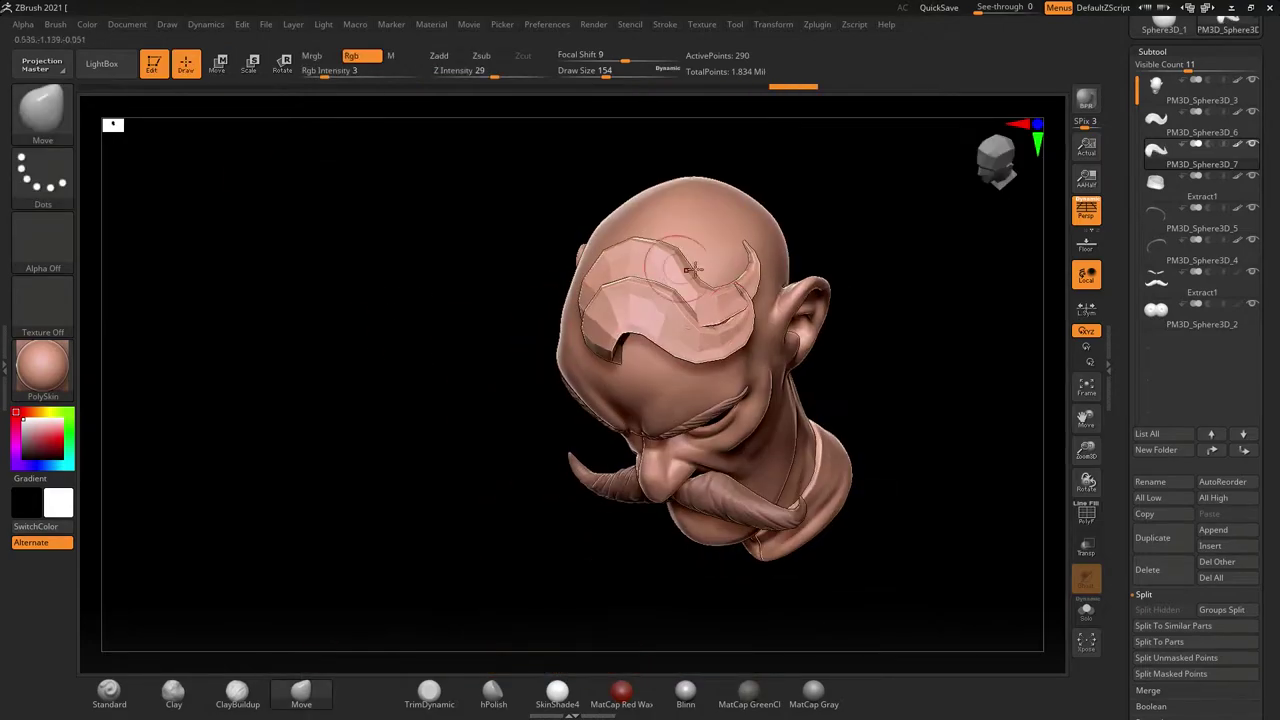
mouse_move(712, 268)
left_mouse_down()
mouse_move(292, 440)
mouse_move(566, 290)
left_mouse_up()
left_click(566, 290, "alt")
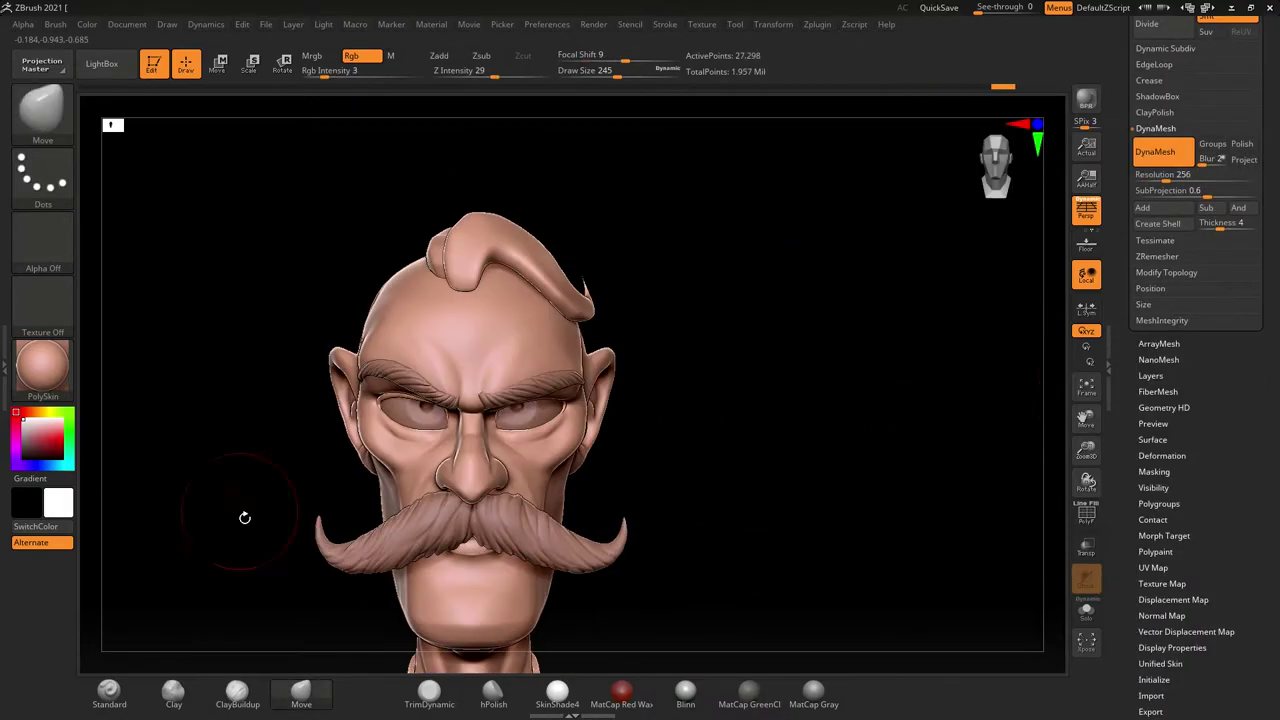
mouse_move(409, 294)
left_mouse_down()
mouse_move(466, 338)
mouse_move(440, 266)
mouse_move(317, 194)
mouse_move(317, 333)
mouse_move(361, 303)
left_mouse_up()
key("space")
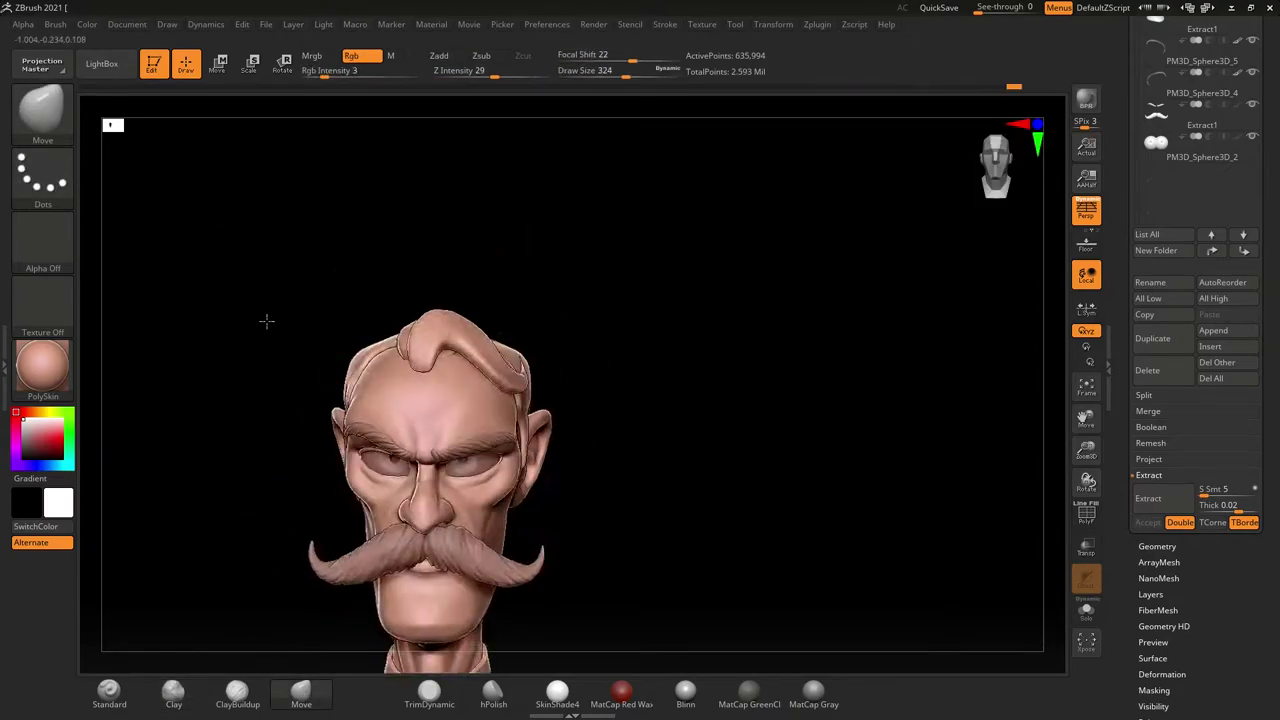
Orbit around the head to view the masked scalp and the extracted hair cap.
left_click_drag(266, 320, 437, 362)
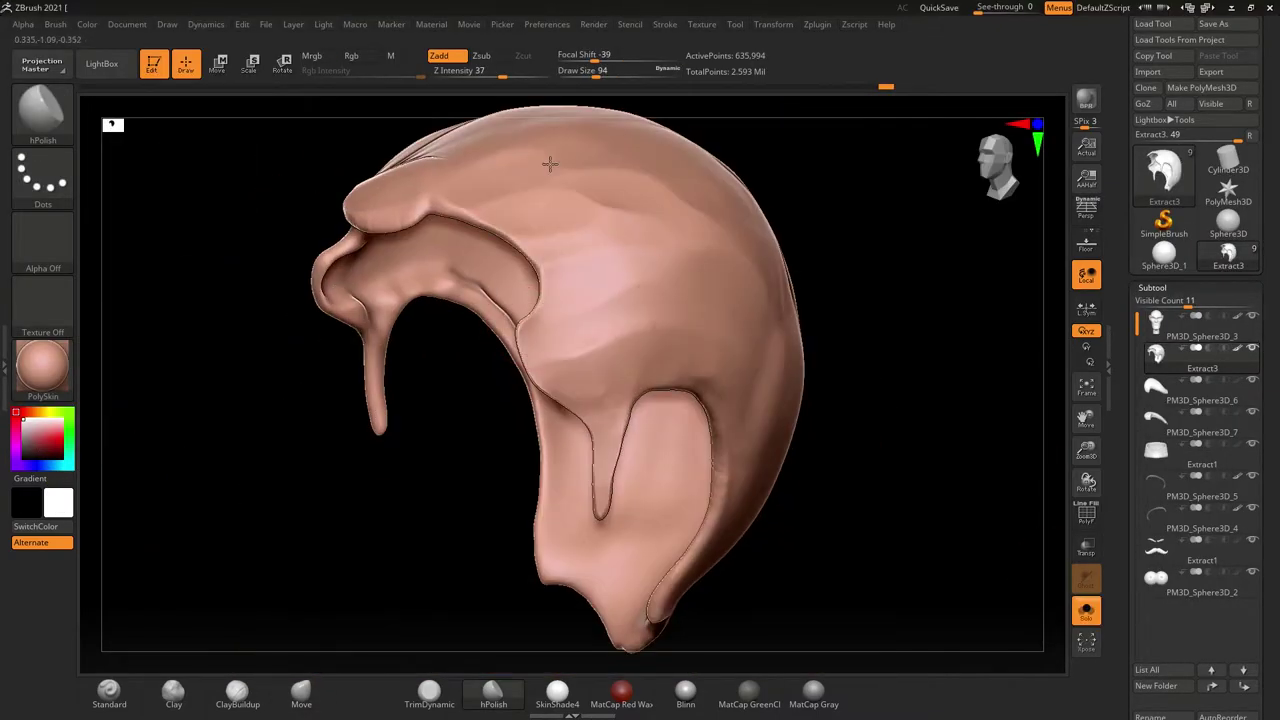
left_click_drag(549, 163, 476, 381)
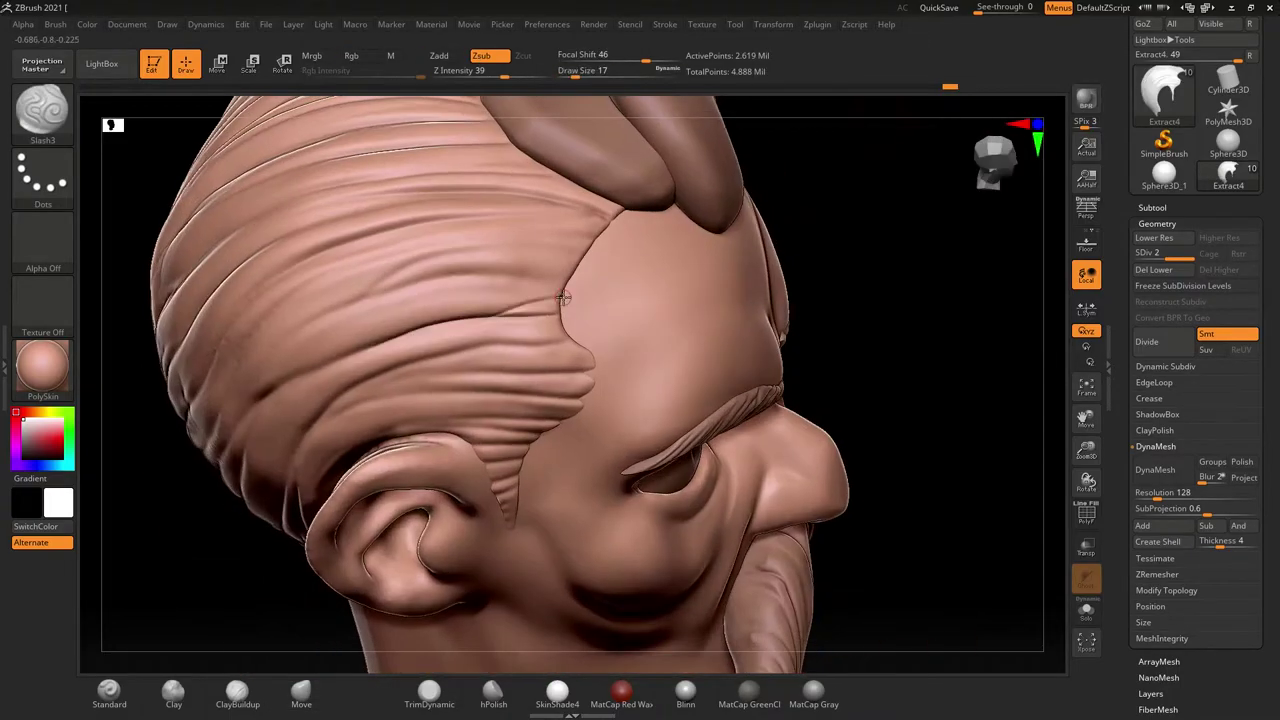
Inspect the side, ear and back hair, then take the Clay brush to the forehead curl.
mouse_move(573, 203)
right_mouse_down()
mouse_move(177, 486)
mouse_move(465, 325)
right_mouse_up()
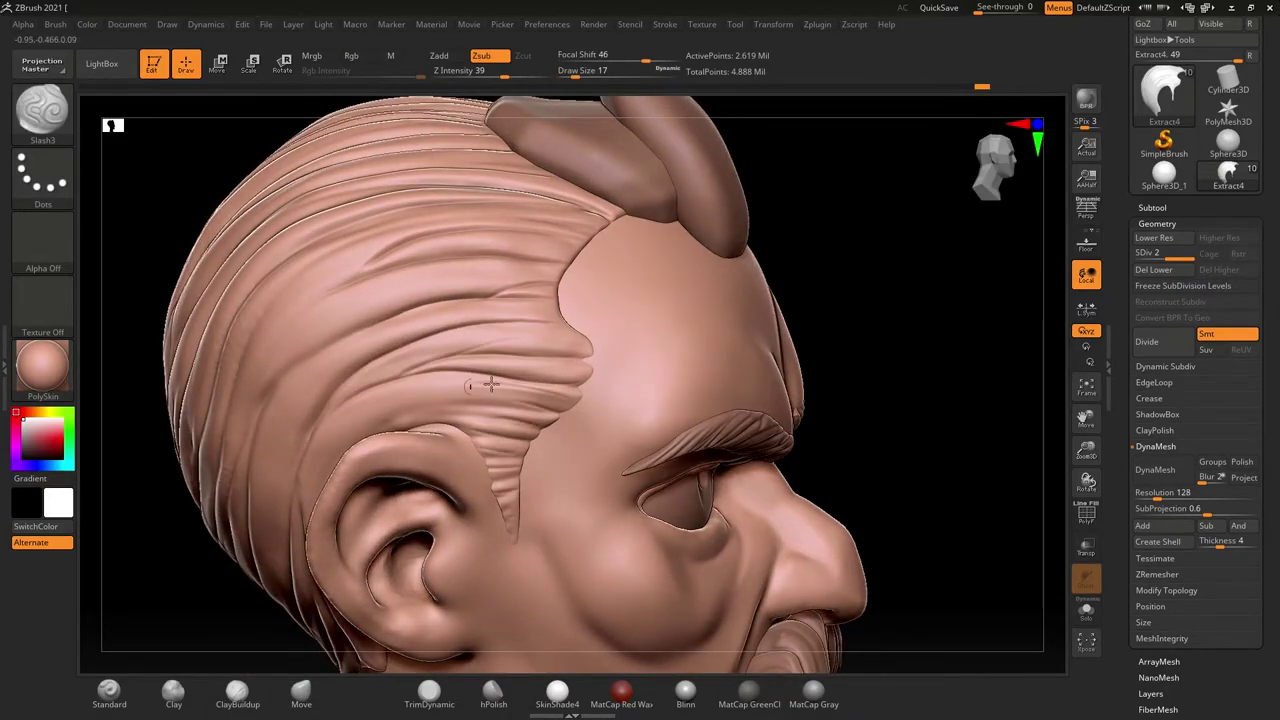
right_click_drag(213, 487, 512, 381)
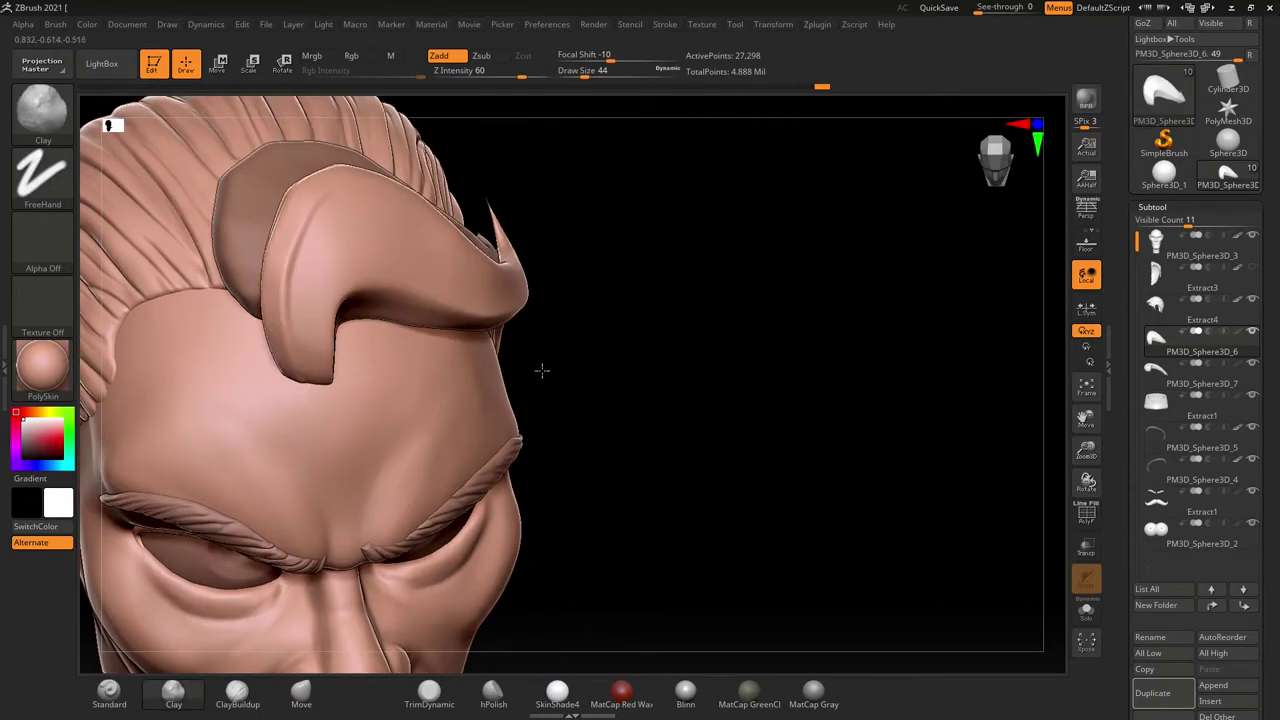
mouse_move(541, 370)
left_mouse_down()
mouse_move(408, 213)
mouse_move(427, 332)
left_mouse_up()
left_click_drag(521, 365, 442, 362)
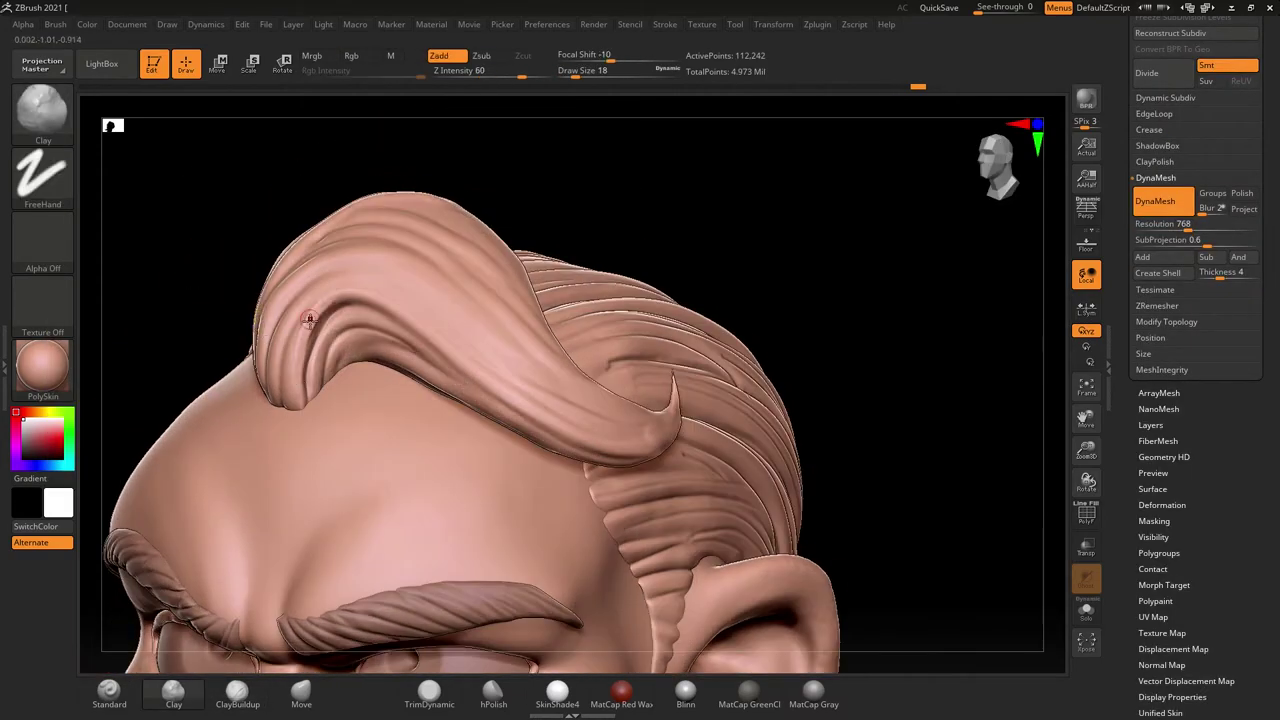
key("b")
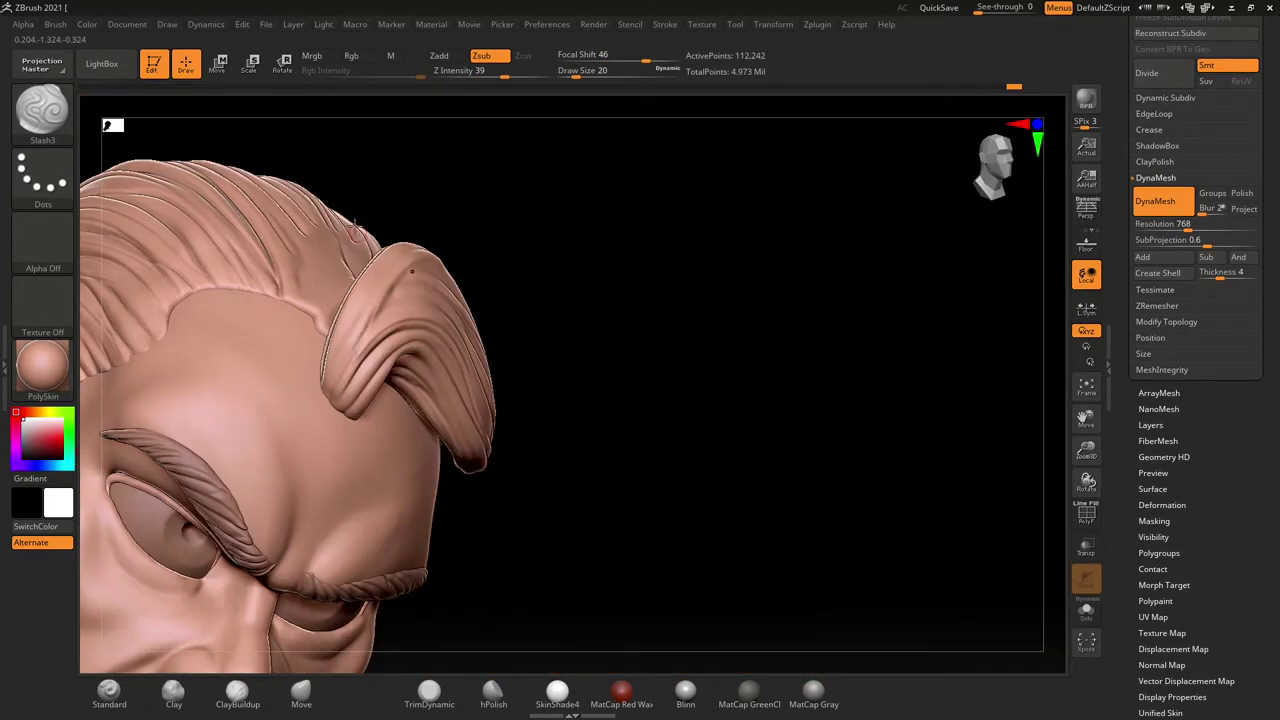
left_click_drag(411, 270, 404, 317)
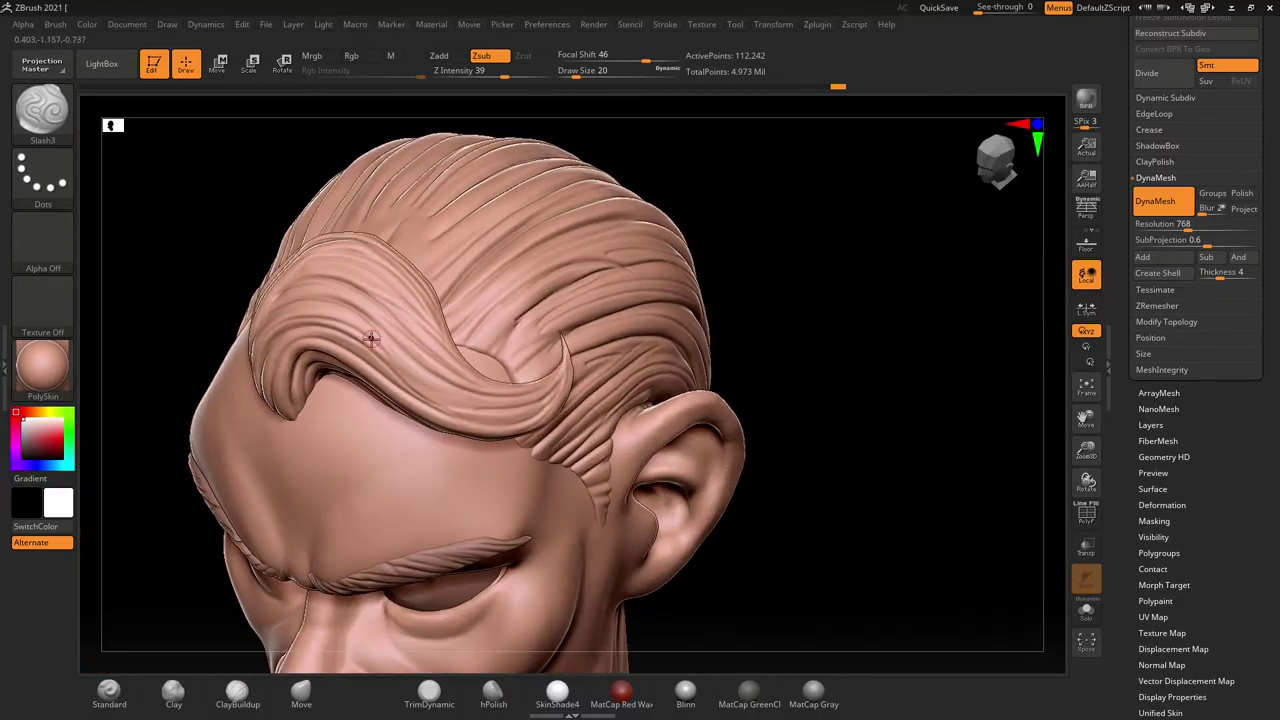